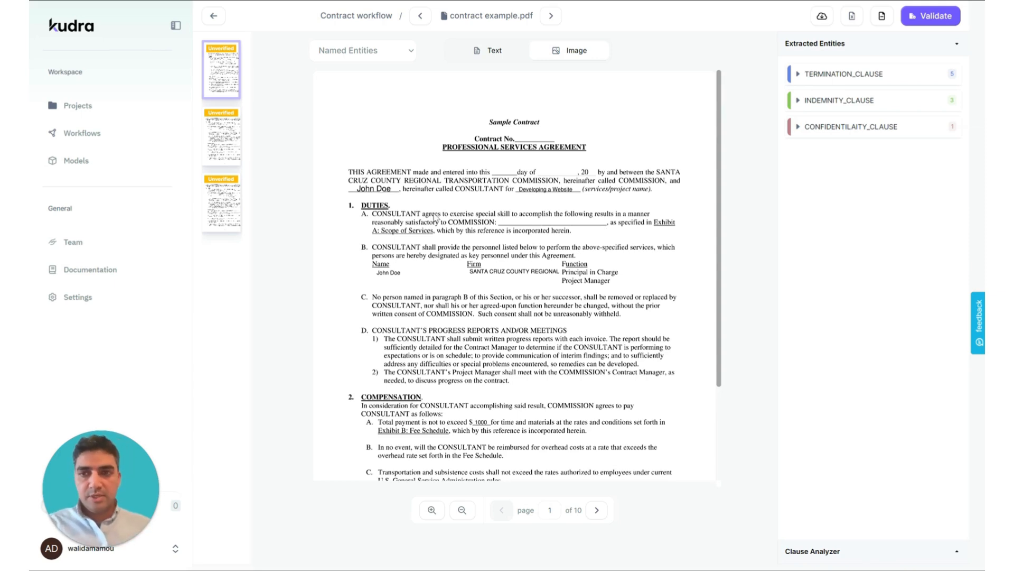
Open the Contract workflow for editing and expand the Custom Extractor node's list of entity labels
click(92, 137)
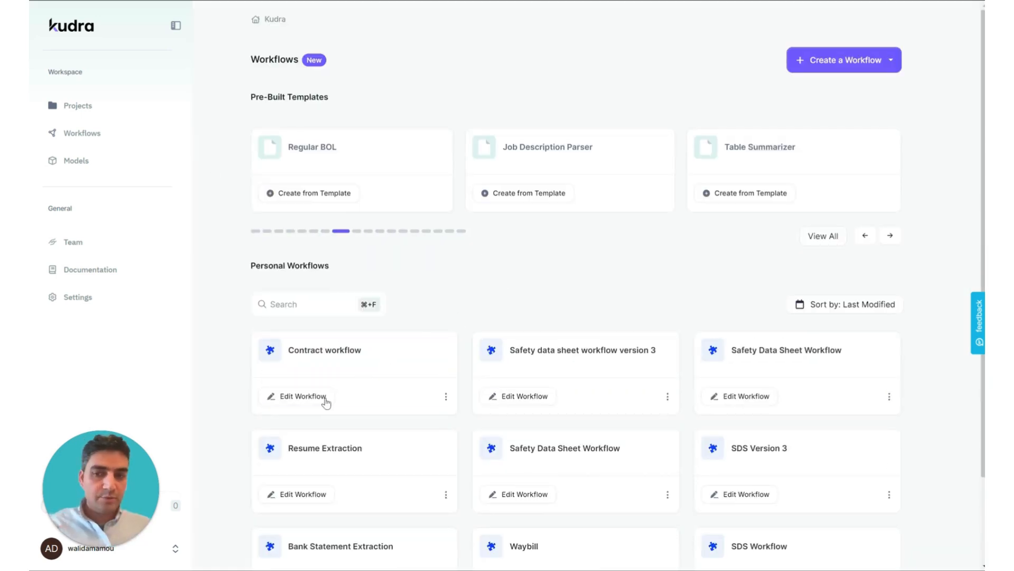
click(301, 397)
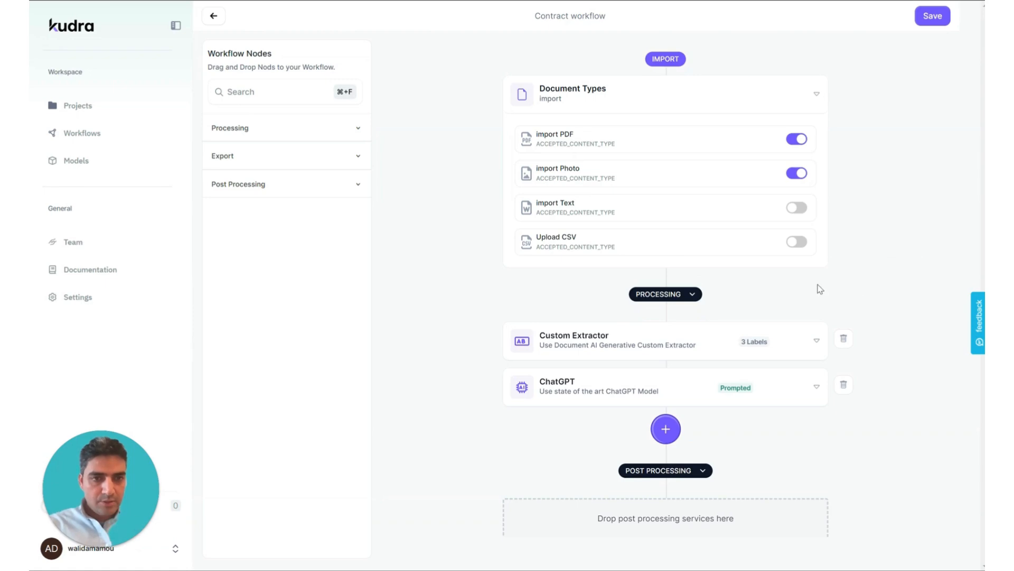
scroll(820, 289, down, 2)
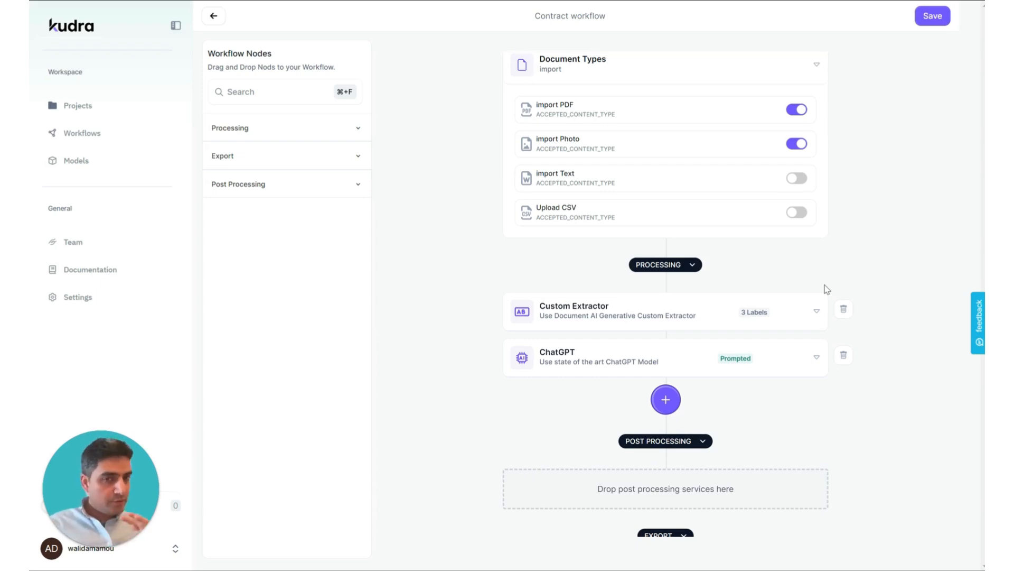
scroll(827, 282, down, 1)
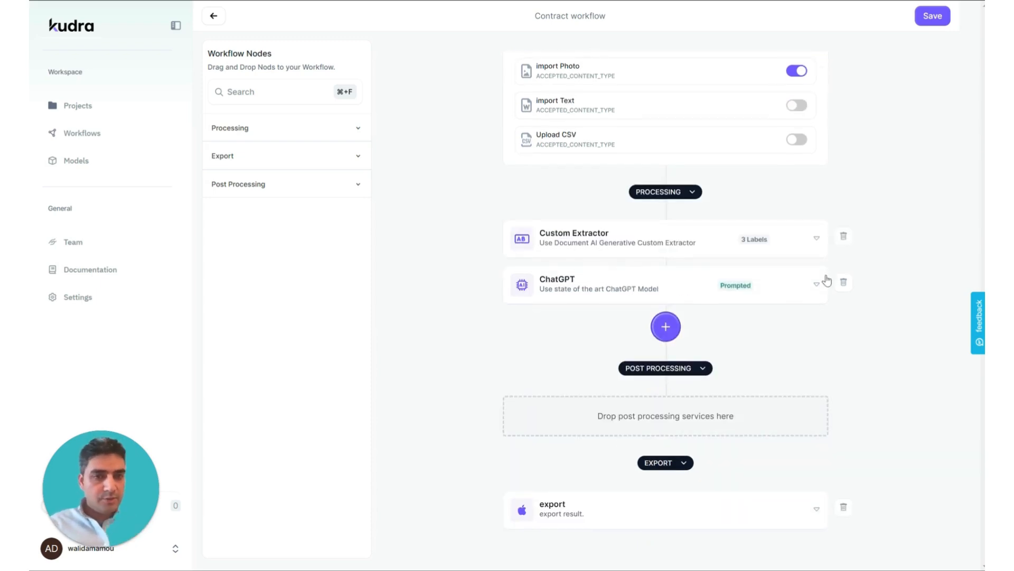
click(815, 243)
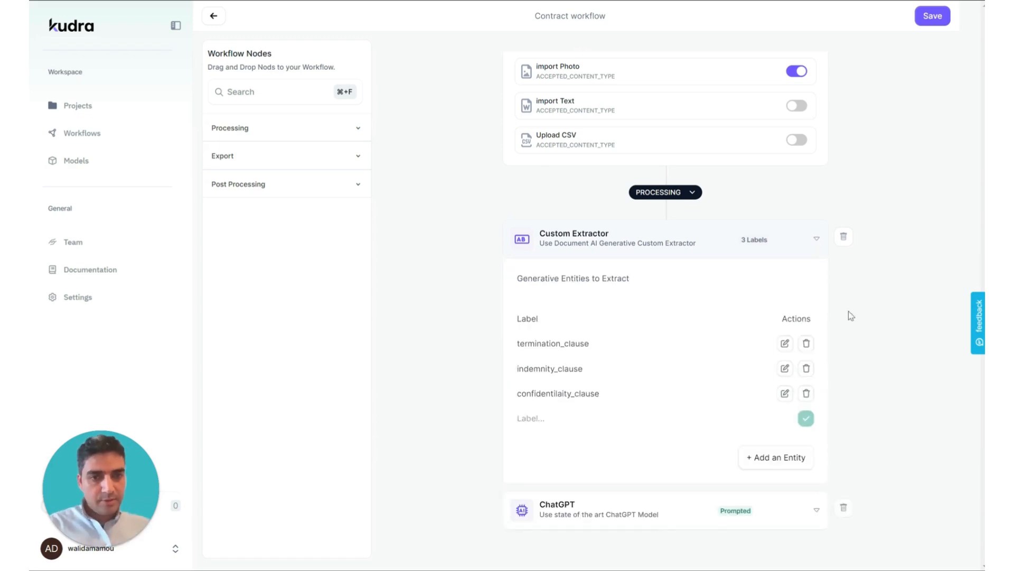
scroll(849, 315, down, 1)
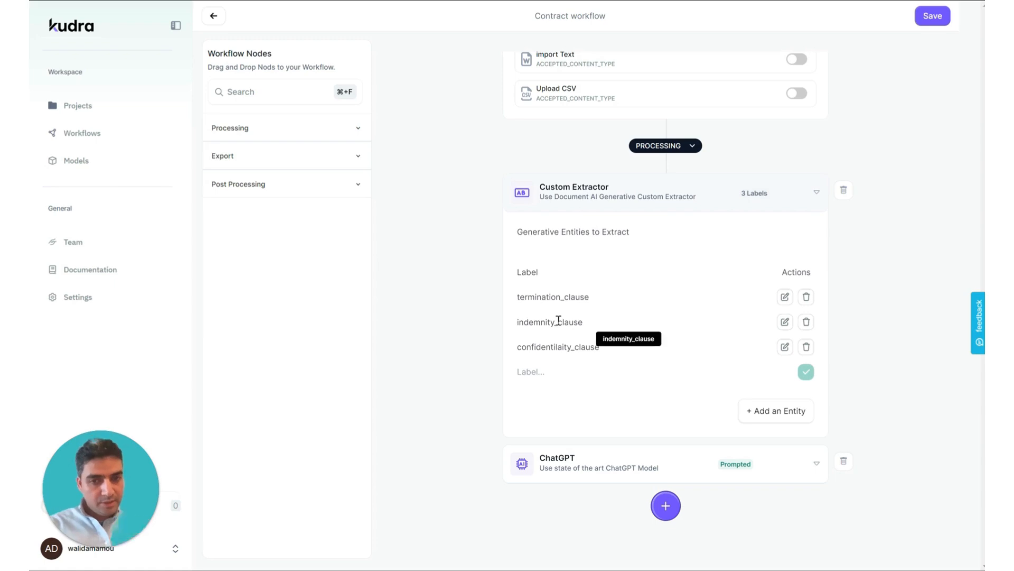
Add the labels party_name and governing_law to the Custom Extractor's generative entities
click(558, 371)
text(party_name)
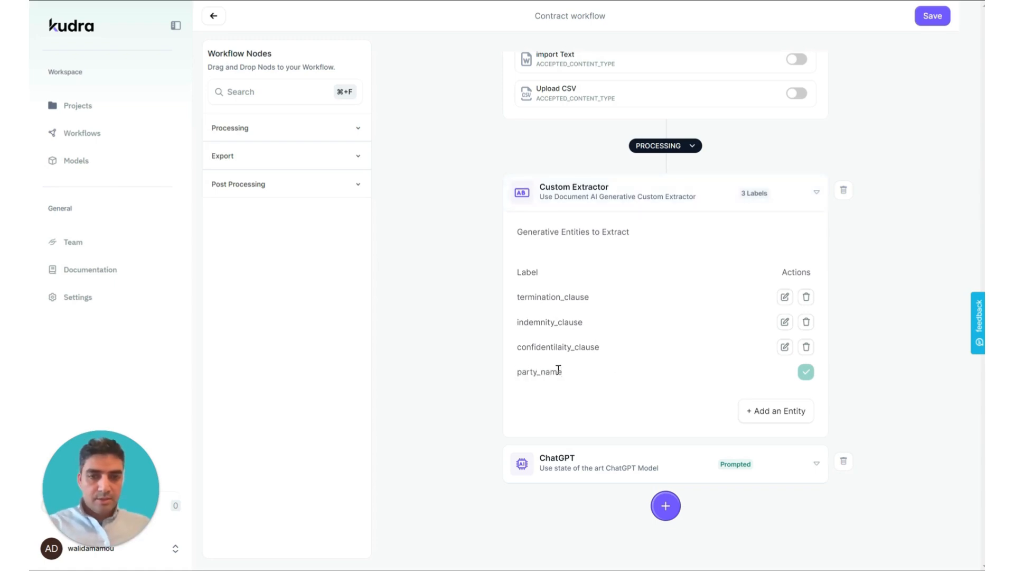
key(Return)
click(575, 397)
text(governing_law)
key(Return)
scroll(744, 364, down, 1)
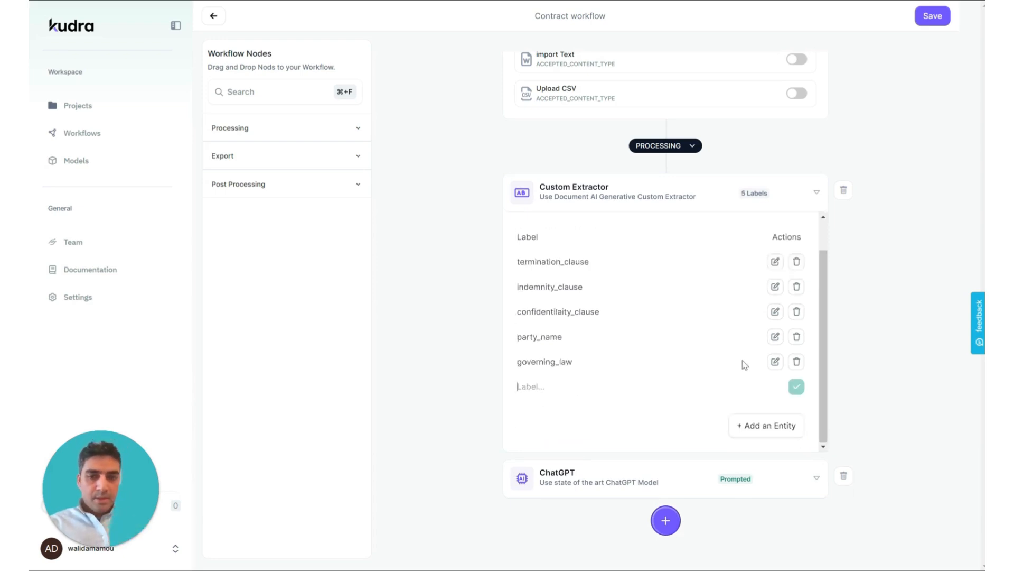
Open the existing ChatGPT node's prompt and delete three blank lines between the questions and "Here is the contract:"
scroll(736, 387, down, 4)
scroll(792, 354, up, 2)
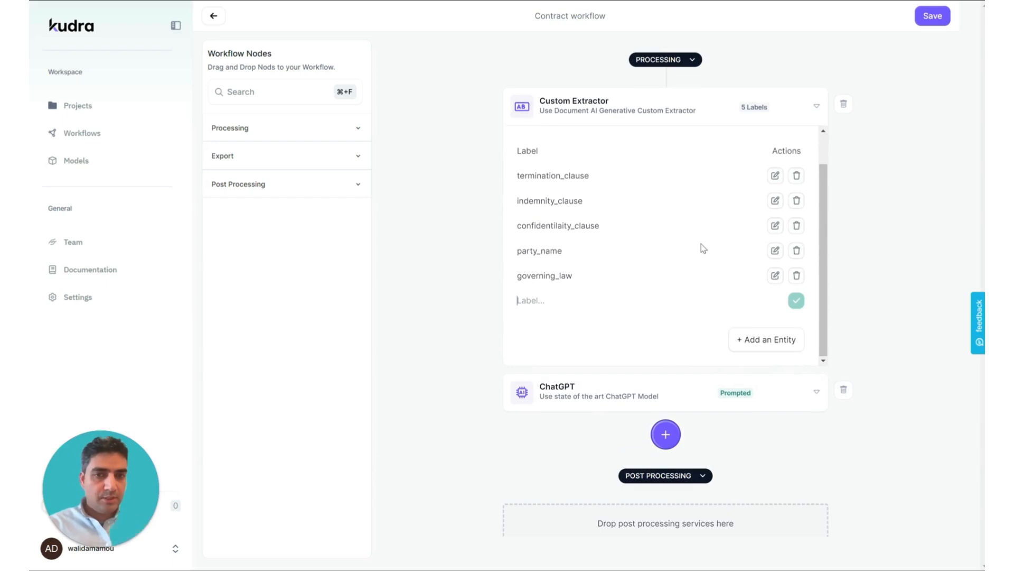
click(813, 393)
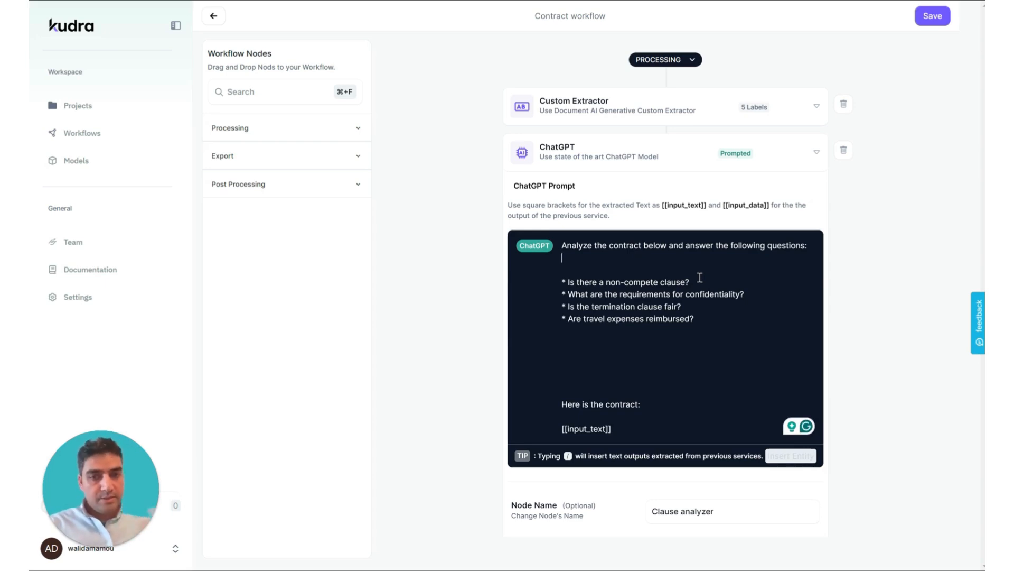
click(622, 257)
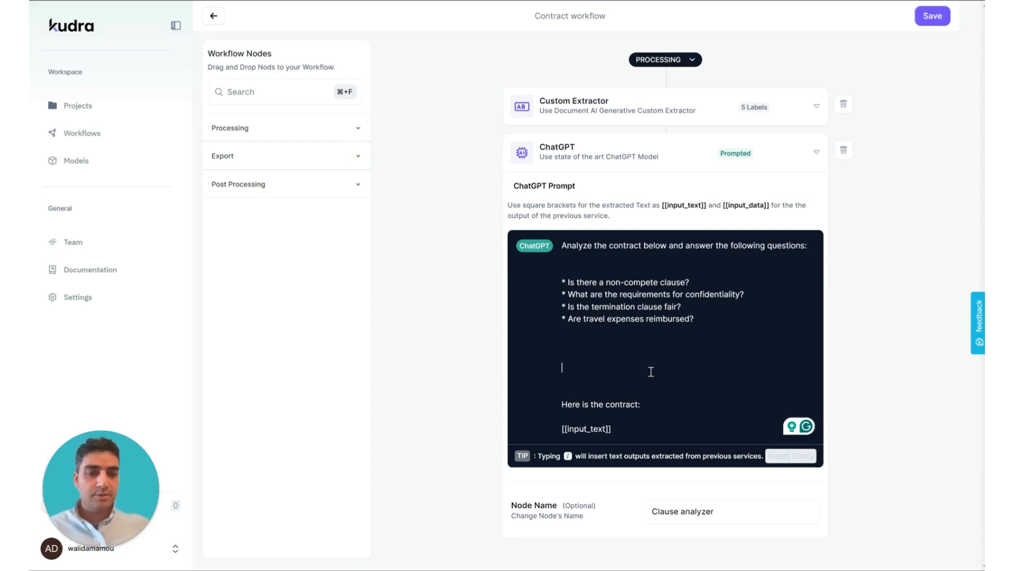
key(BackSpace)
key(BackSpace)
key(BackSpace)
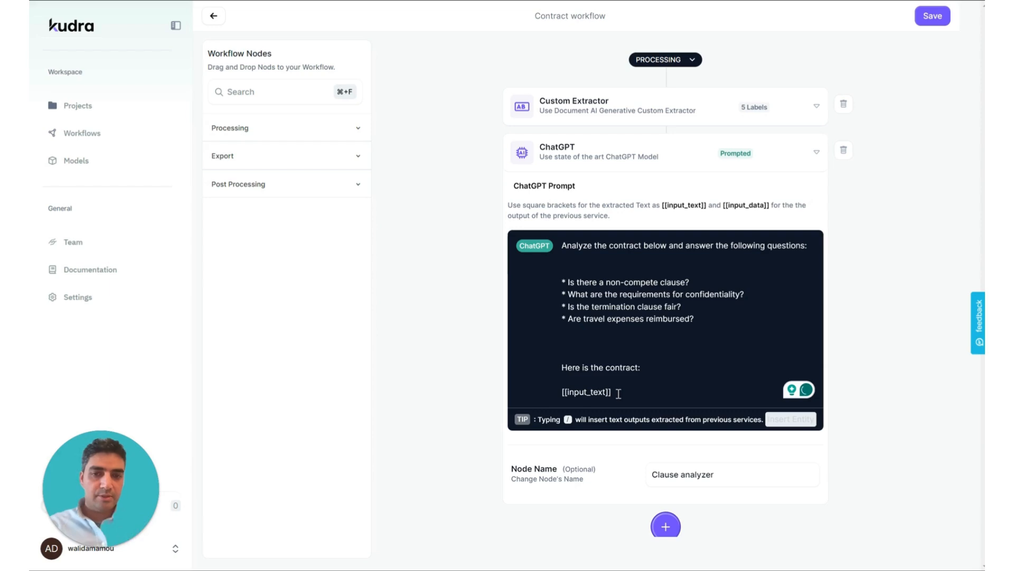
Copy the [[input_text]] placeholder from the Clause analyzer prompt
drag(616, 393, 562, 392)
key(super+c)
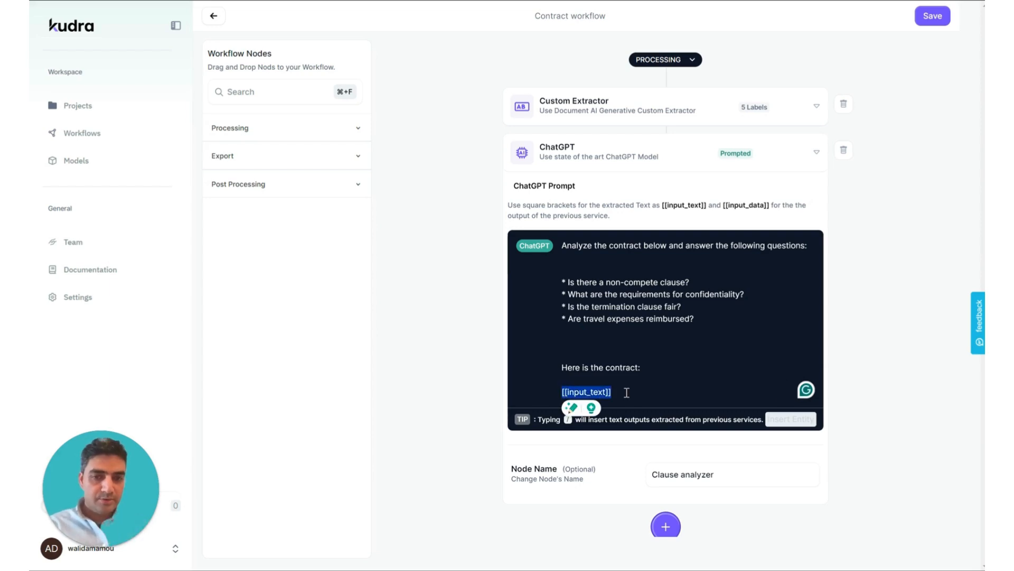
click(627, 392)
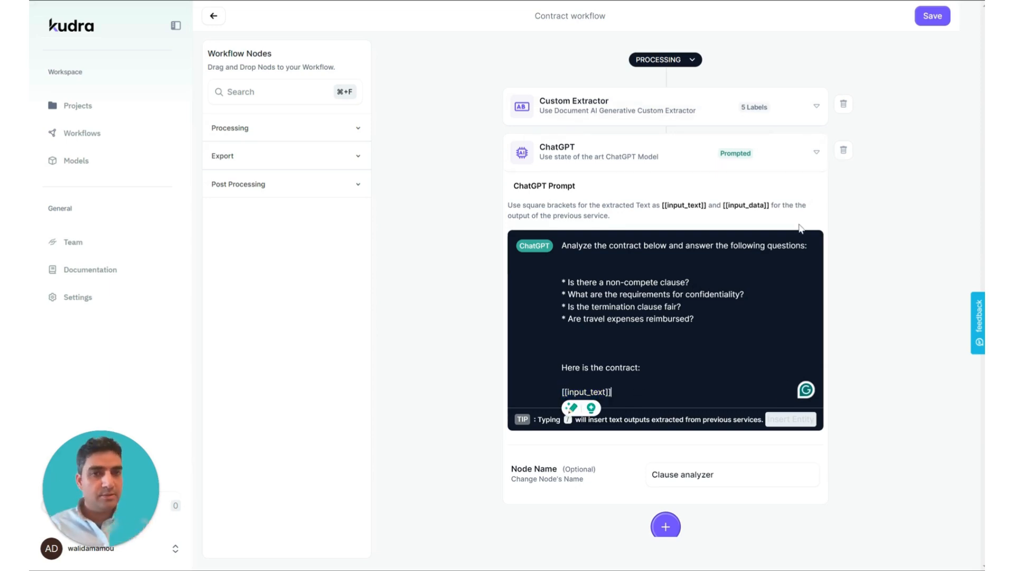
Add a second ChatGPT node after the Clause analyzer and expand its settings
scroll(801, 227, up, 5)
scroll(794, 302, down, 8)
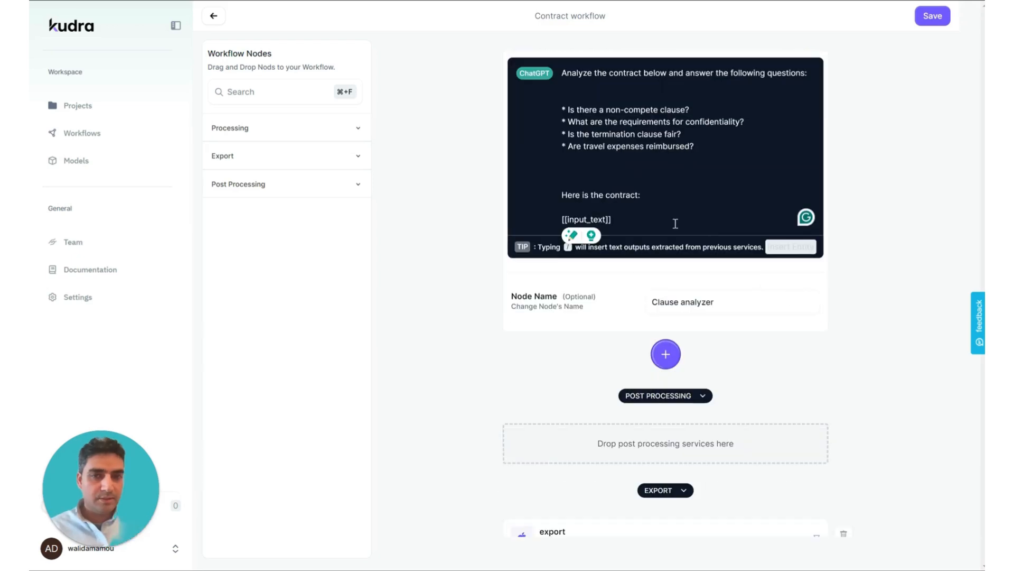
click(667, 358)
click(714, 113)
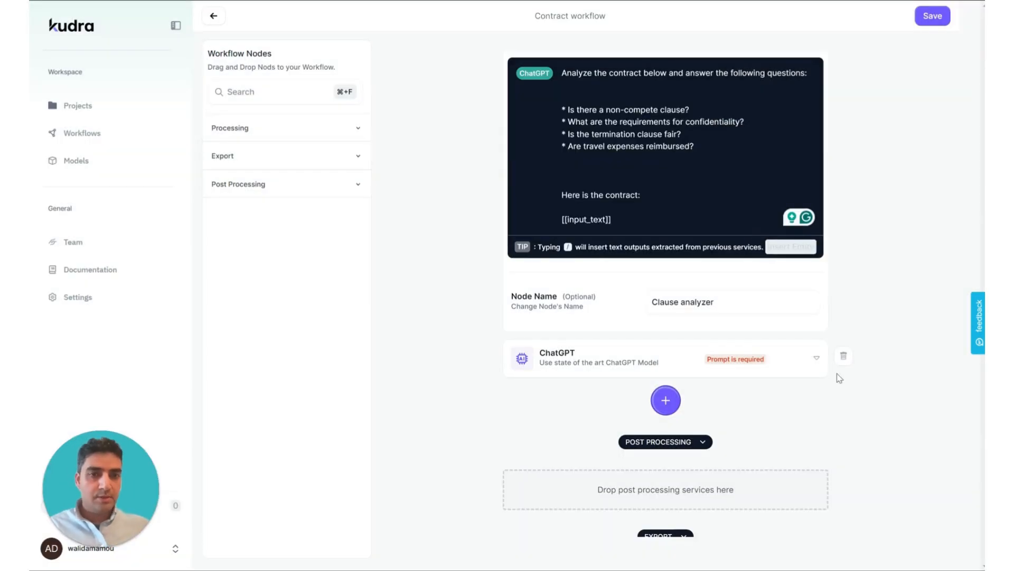
click(816, 359)
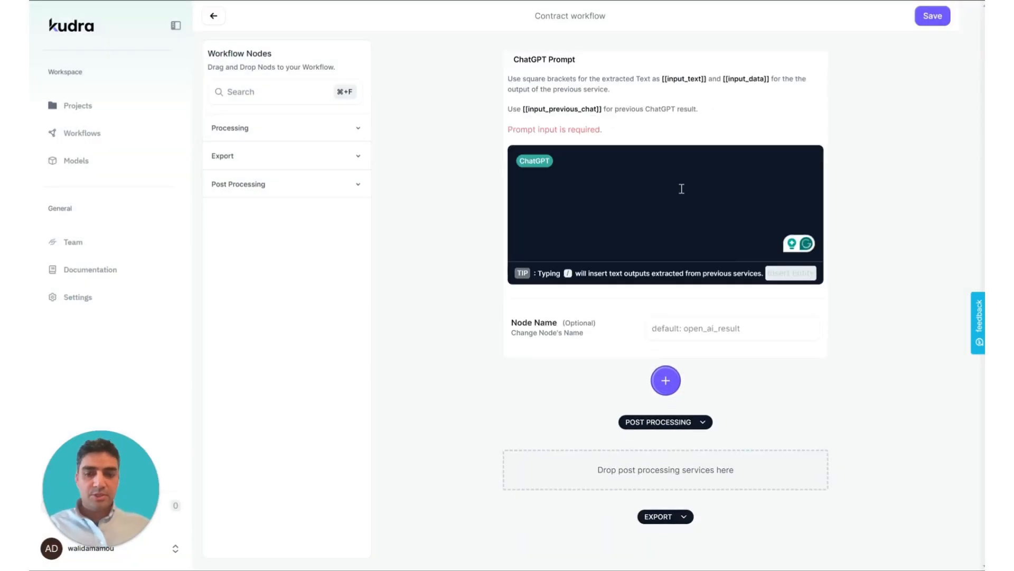
Write the new node's prompt as "Summarize the contract below:" followed by the copied [[input_text]] placeholder
text(Summarize th)
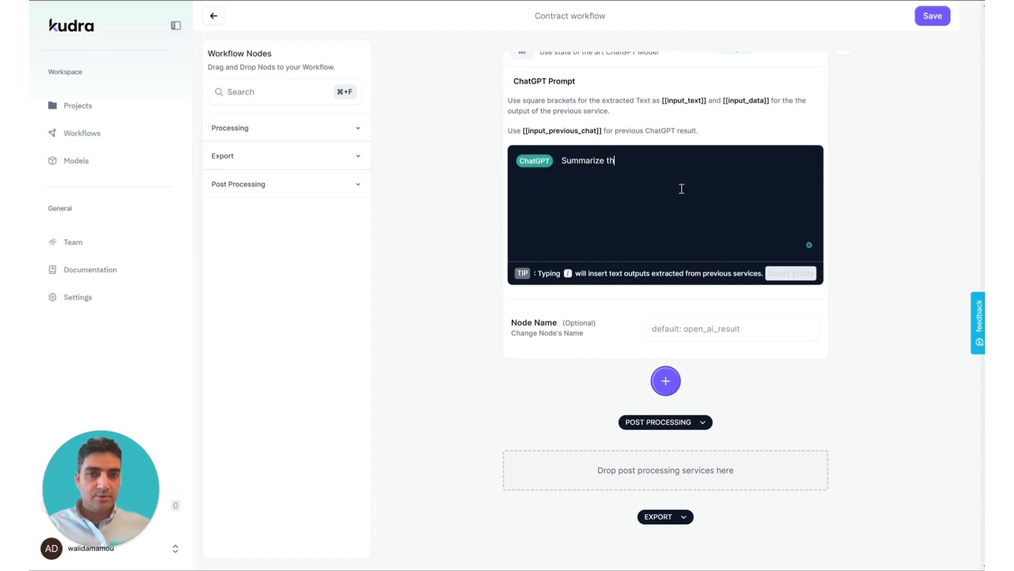
text(e contract below:)
key(Return)
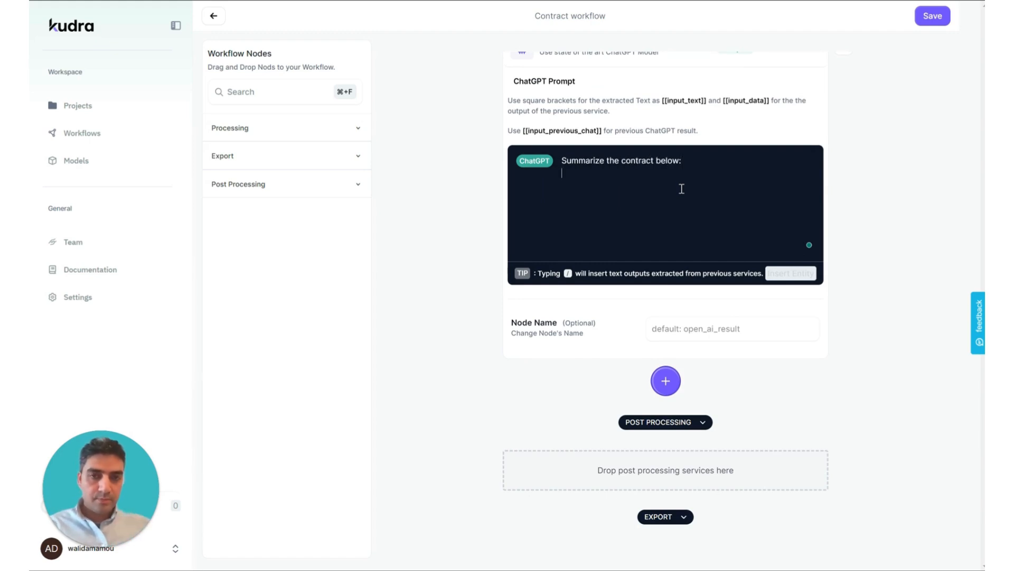
click(687, 101)
key(super+v)
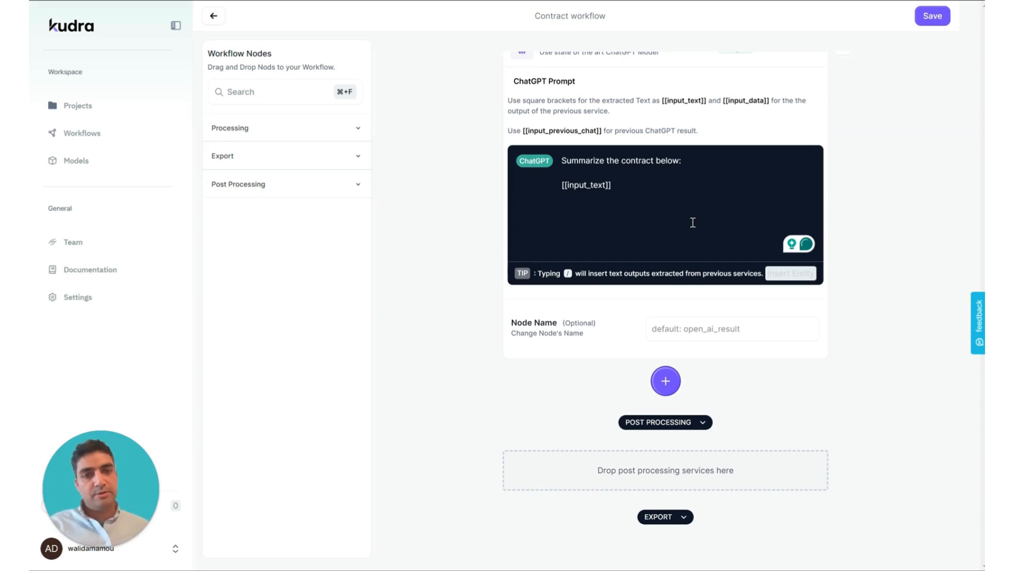
Name the new ChatGPT node Summarizer and save the workflow
click(710, 332)
text(Summarize the contr)
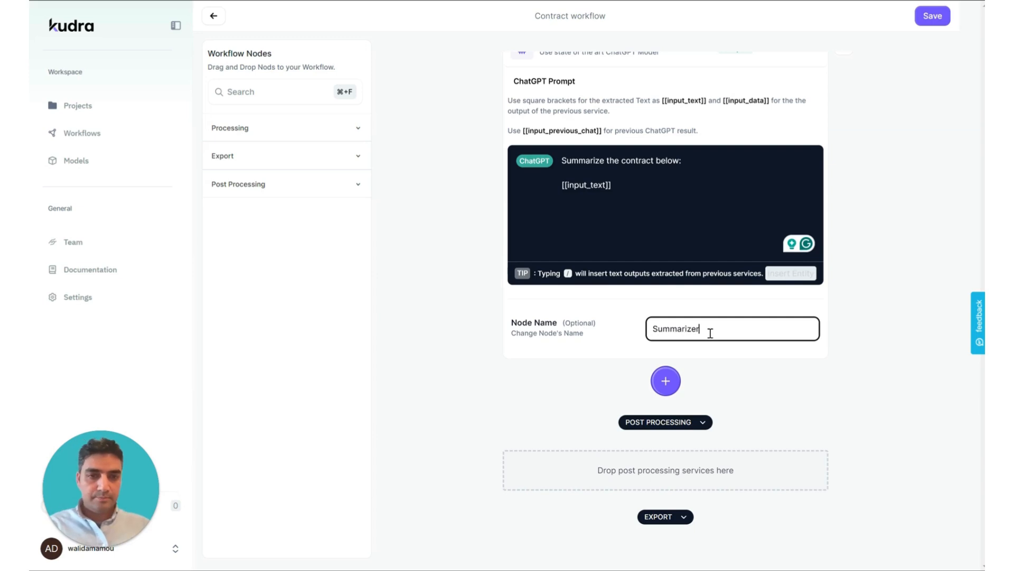
scroll(822, 355, down, 1)
scroll(794, 367, up, 8)
scroll(794, 367, up, 1)
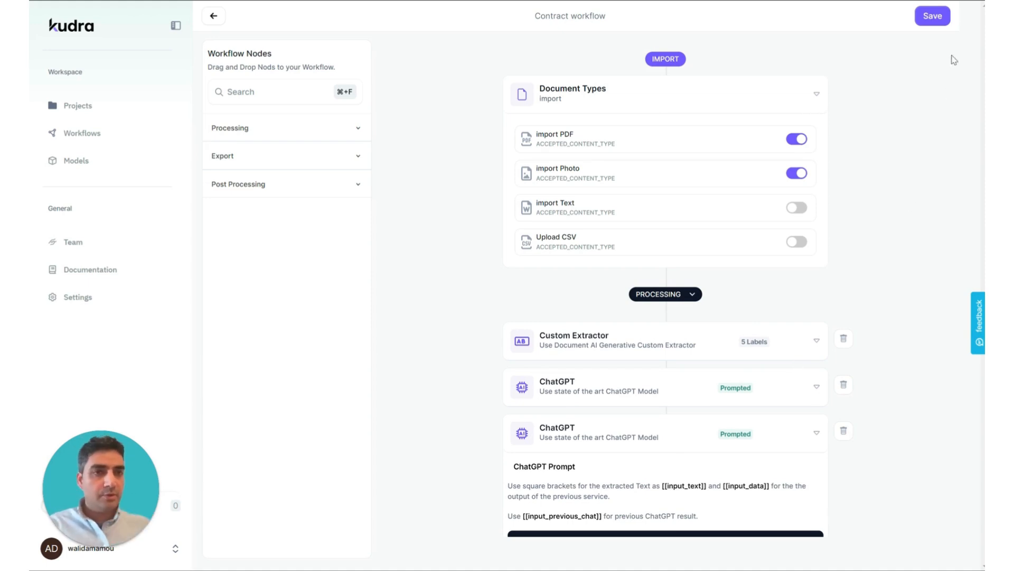
click(934, 17)
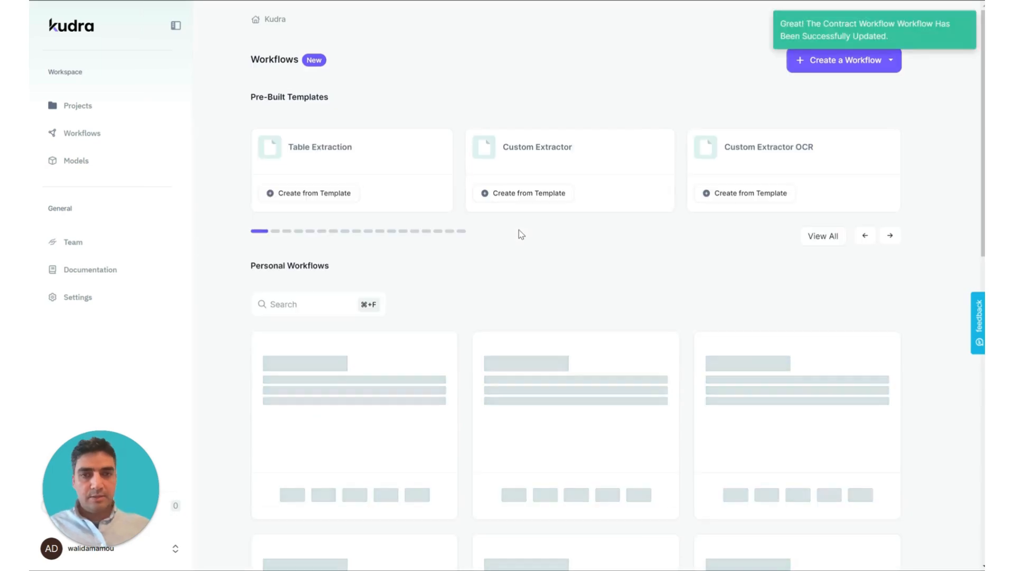
Upload the local file contract example to the Contract workflow project and start its extraction
click(79, 106)
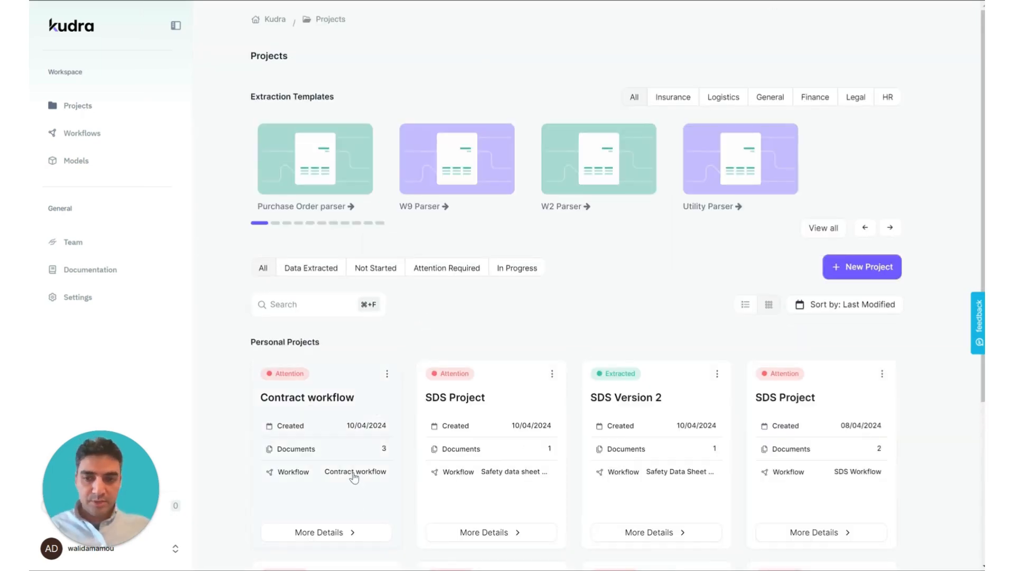
click(388, 374)
click(353, 422)
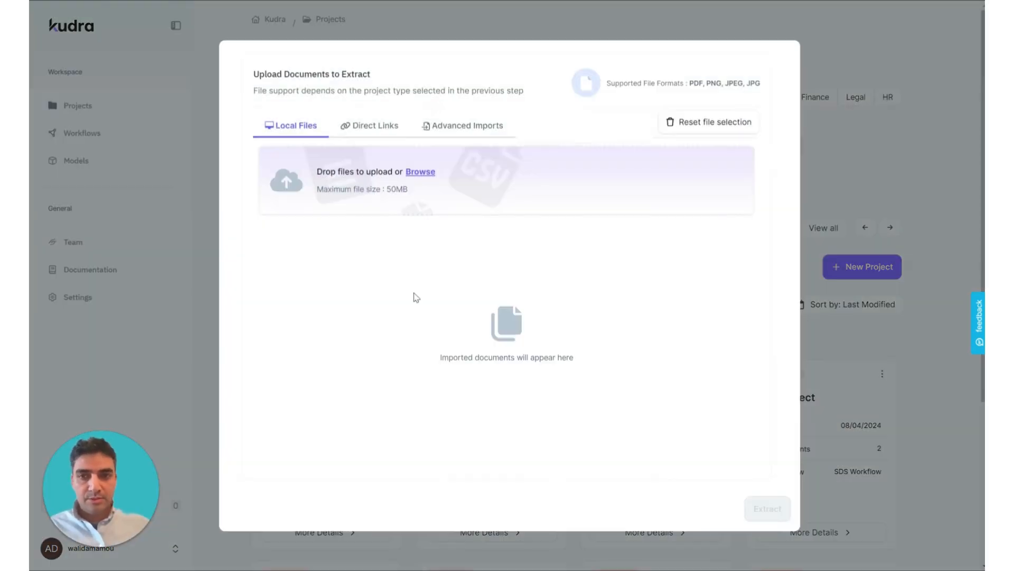
click(422, 174)
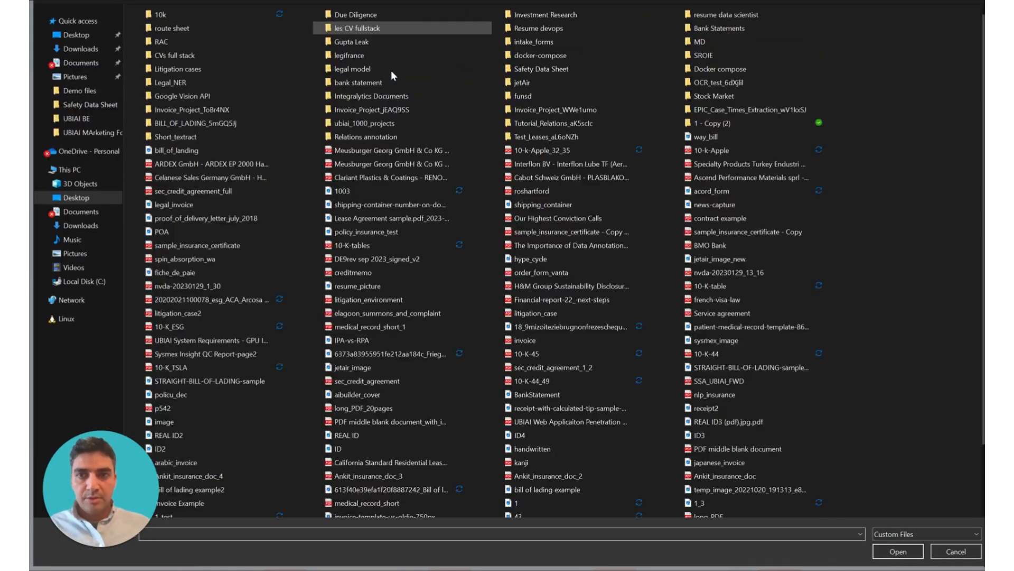
click(362, 153)
key(c)
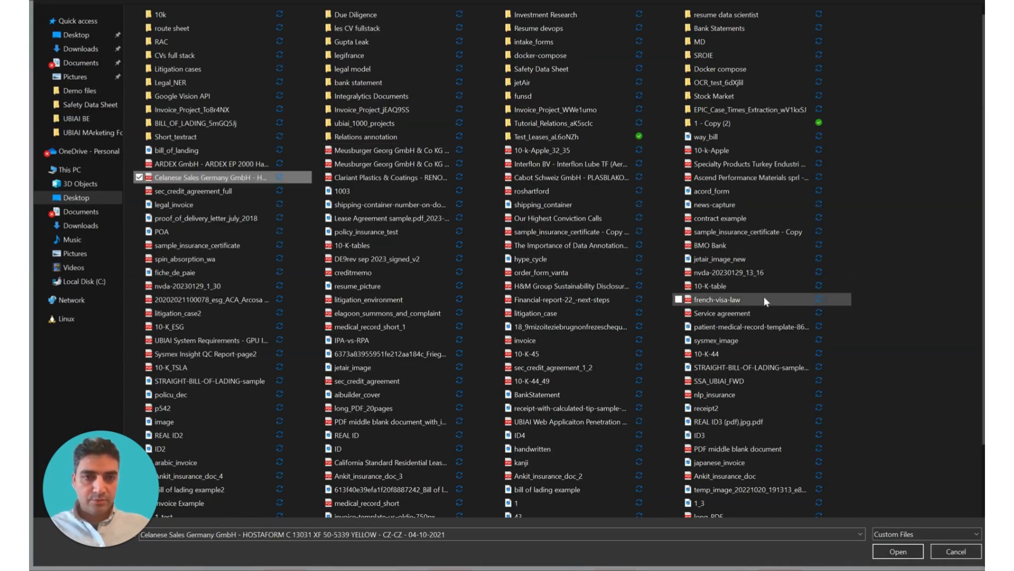
click(751, 218)
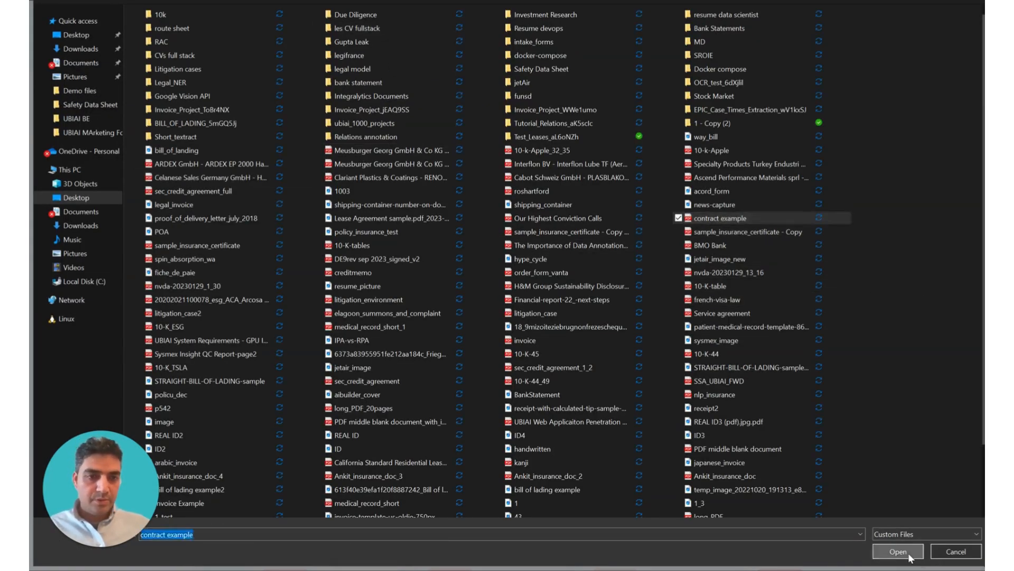
click(898, 551)
click(769, 510)
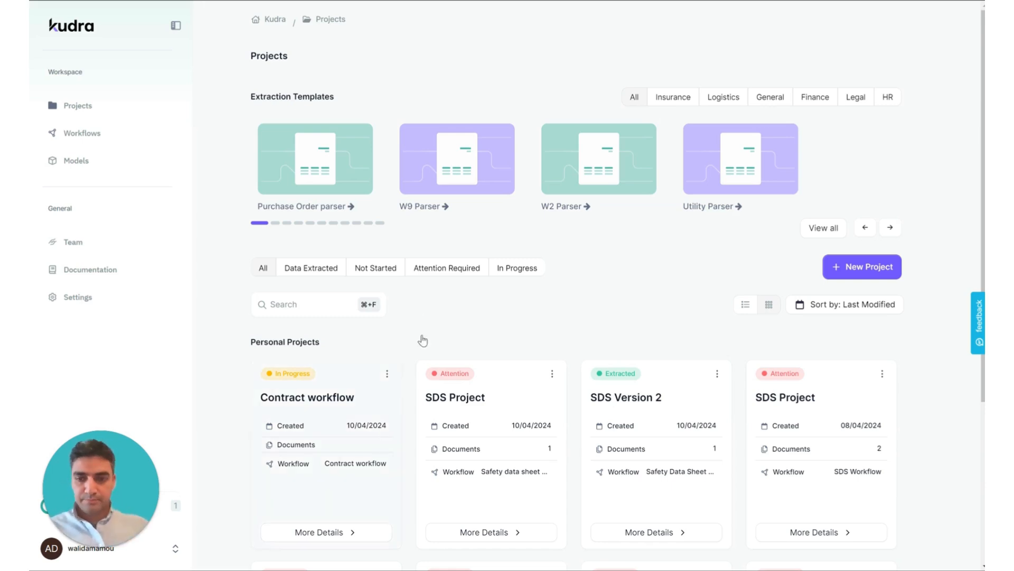
Check the Contract workflow project's processing status and open its most recently uploaded contract example.pdf
click(336, 535)
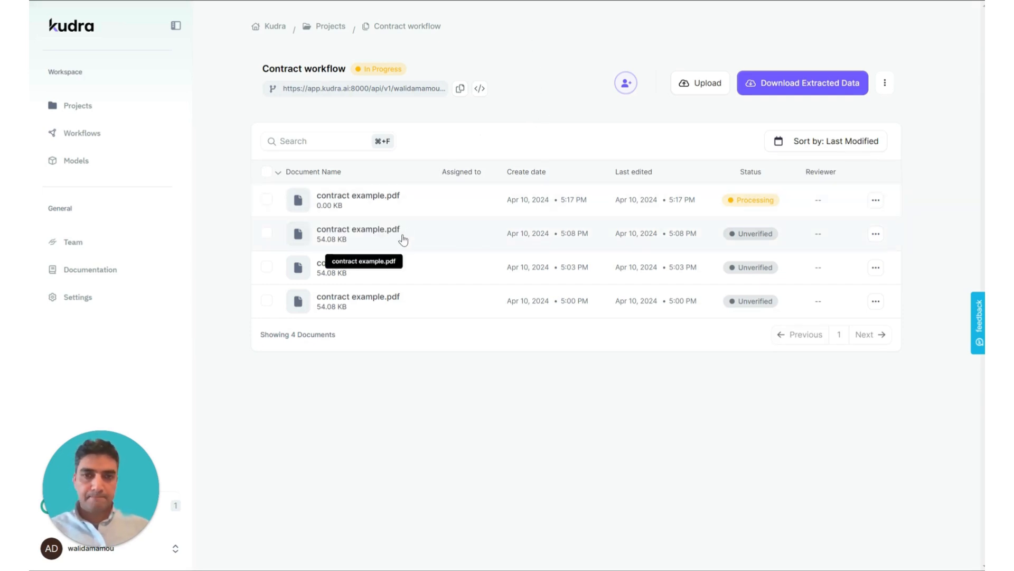
click(93, 108)
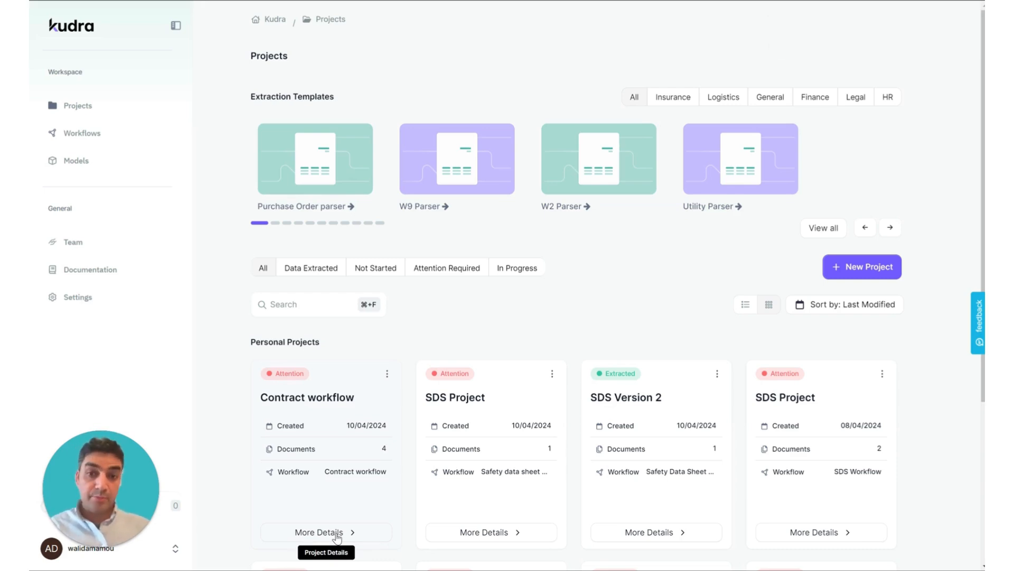
click(336, 533)
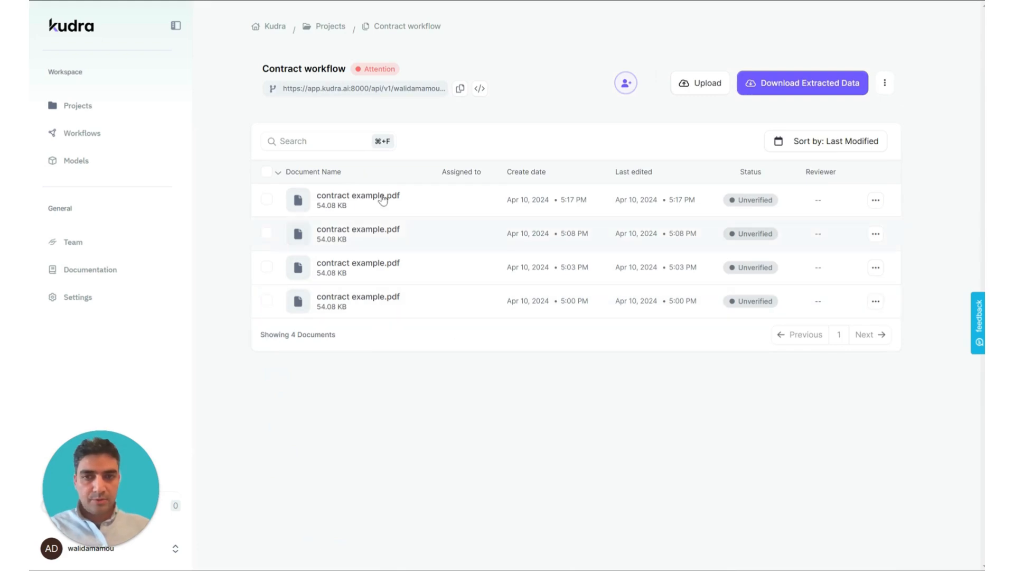
click(382, 198)
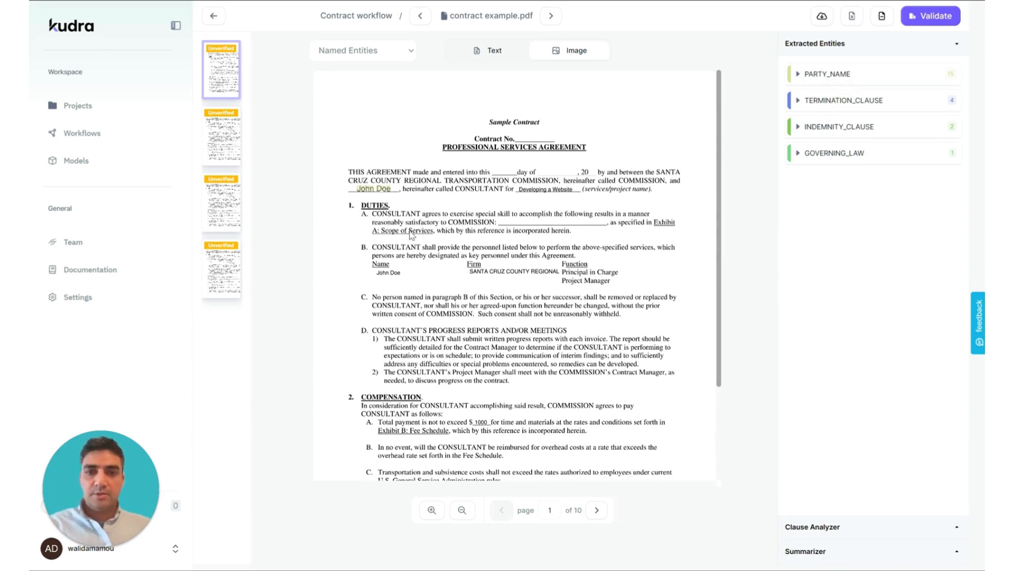
Inspect the party_name annotation on the contract's first page and expand the extracted TERMINATION_CLAUSE entity
mouse_move(384, 192)
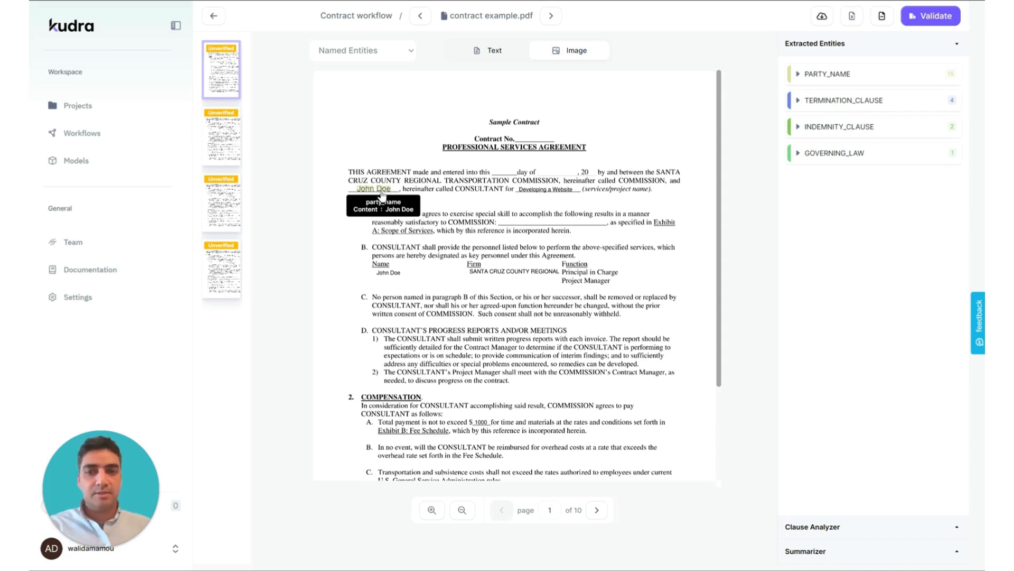
click(818, 100)
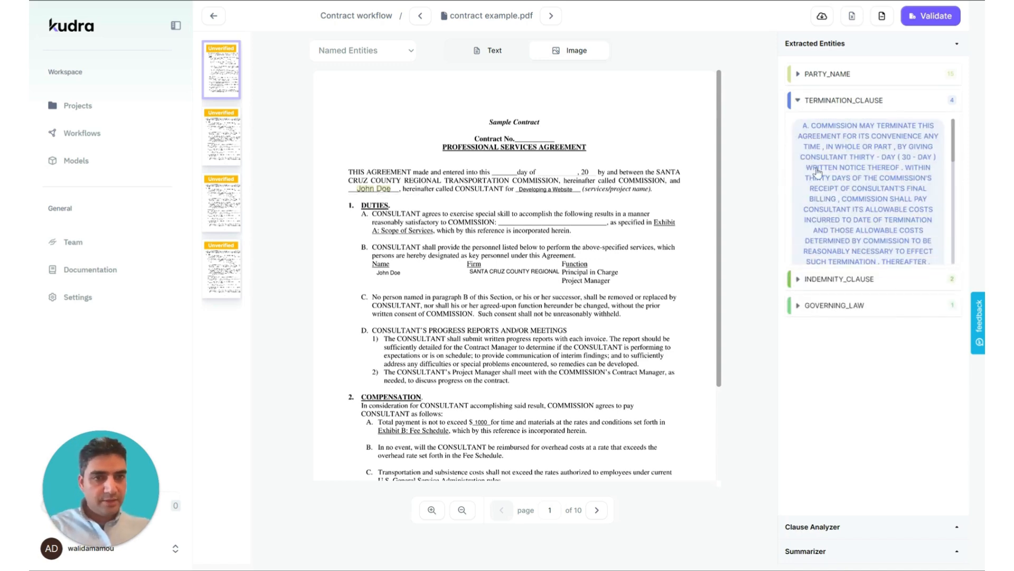
Locate the first extracted TERMINATION_CLAUSE passage in the contract, and expand INDEMNITY_CLAUSE to locate its first passage as well
click(853, 152)
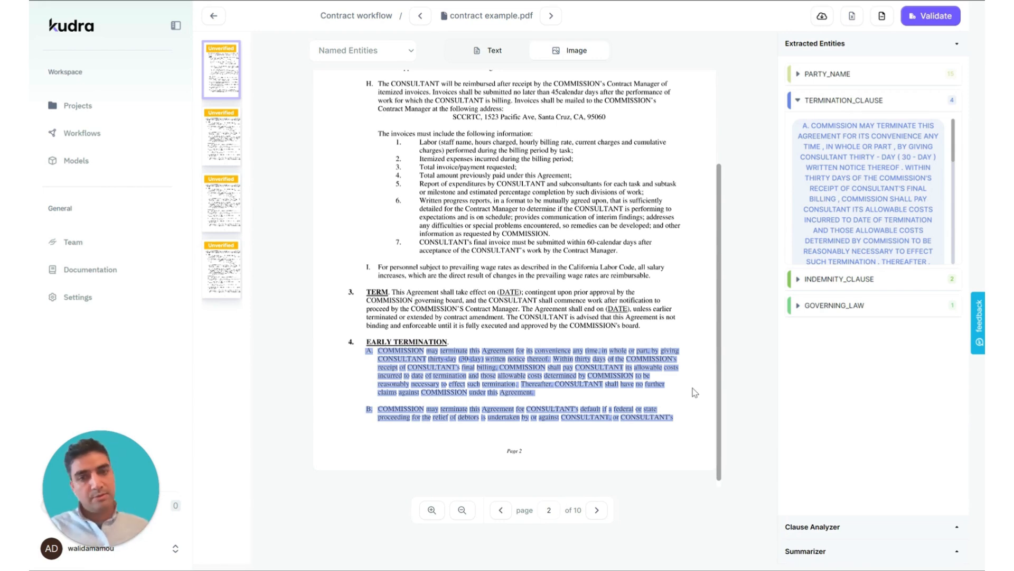
click(839, 280)
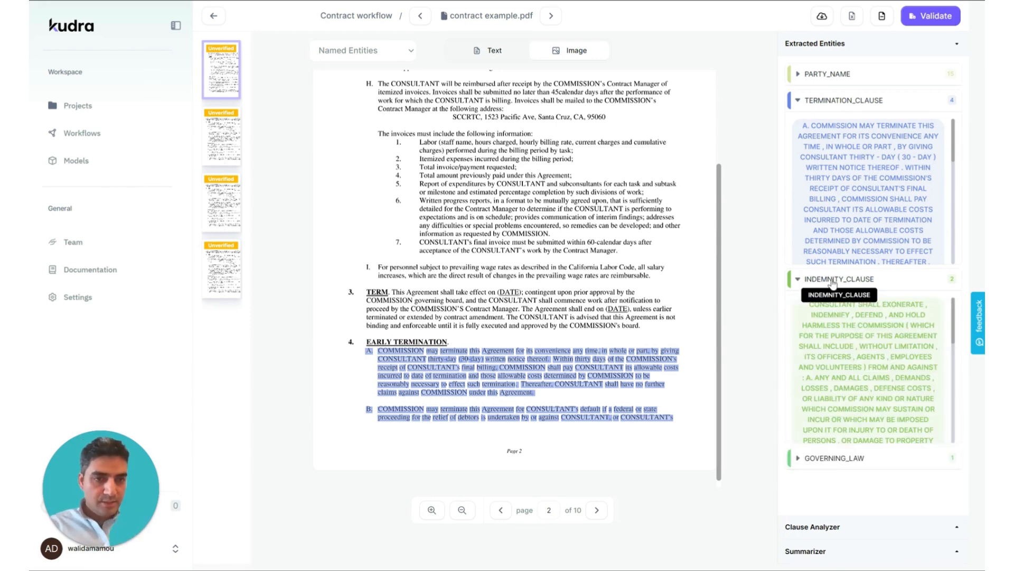
scroll(848, 341, down, 1)
scroll(848, 337, up, 1)
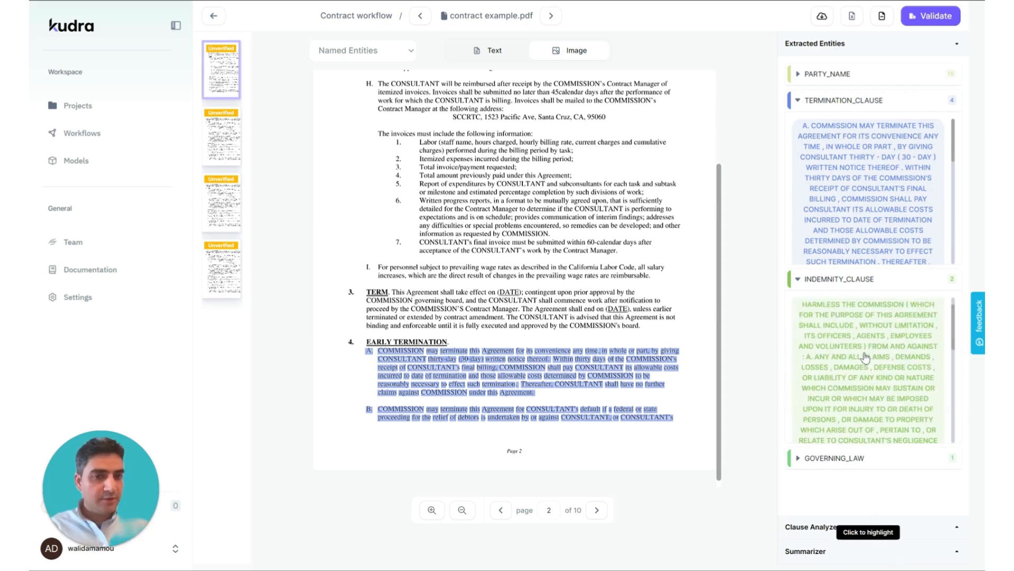
click(848, 332)
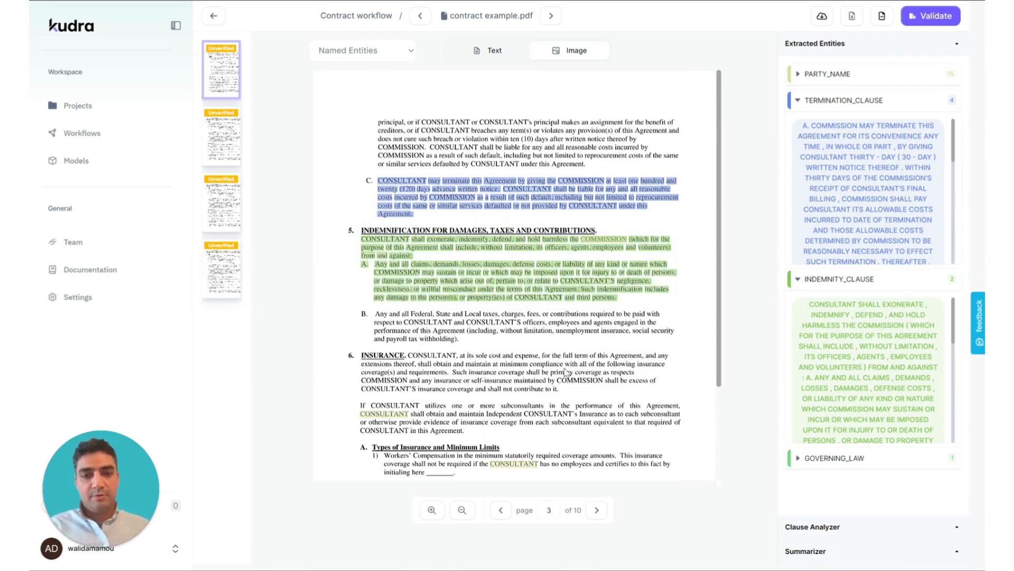
Expand the extracted GOVERNING_LAW entity, locate its passage in the contract and inspect the governing_law annotation there
click(871, 458)
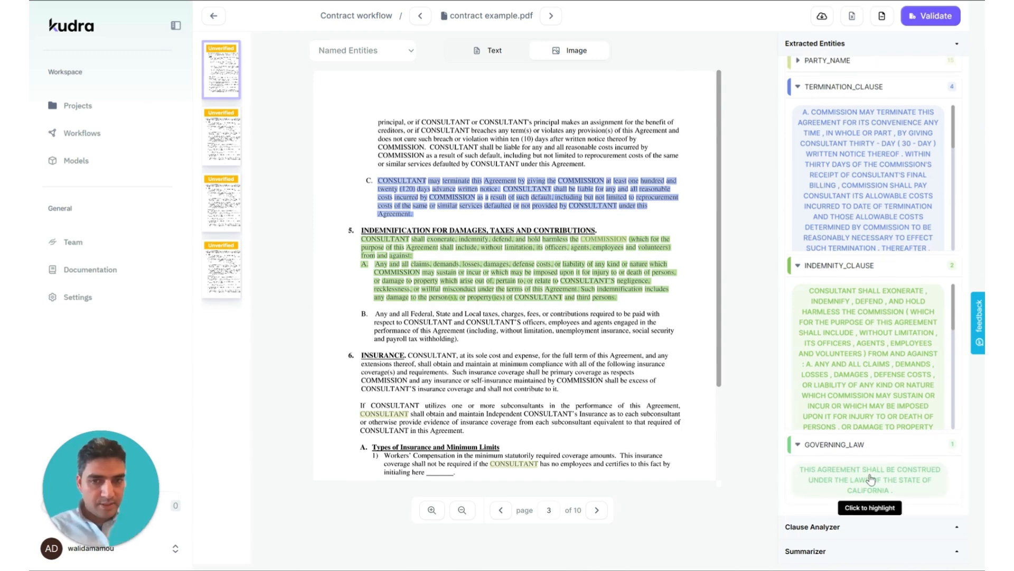
click(866, 480)
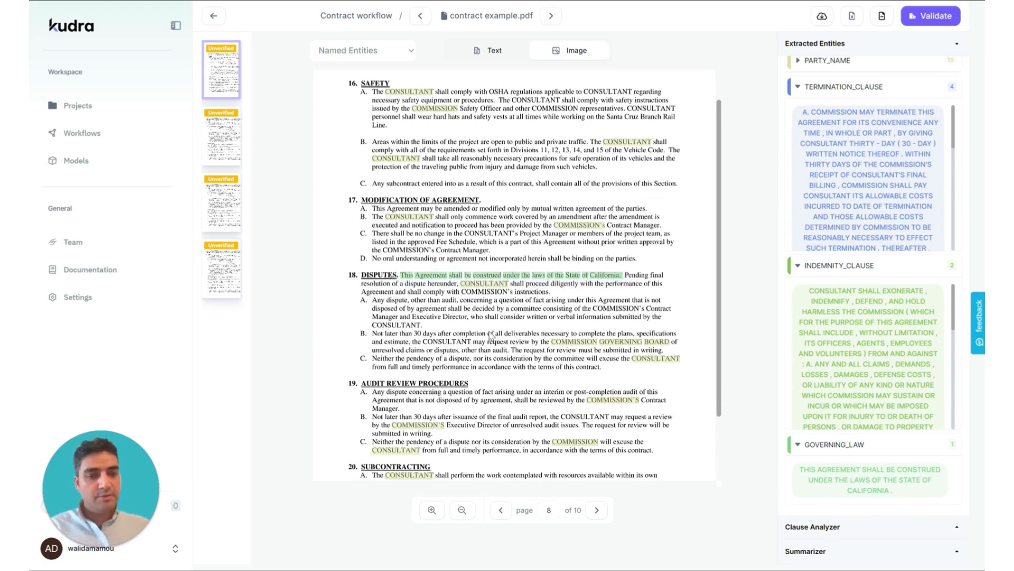
mouse_move(573, 279)
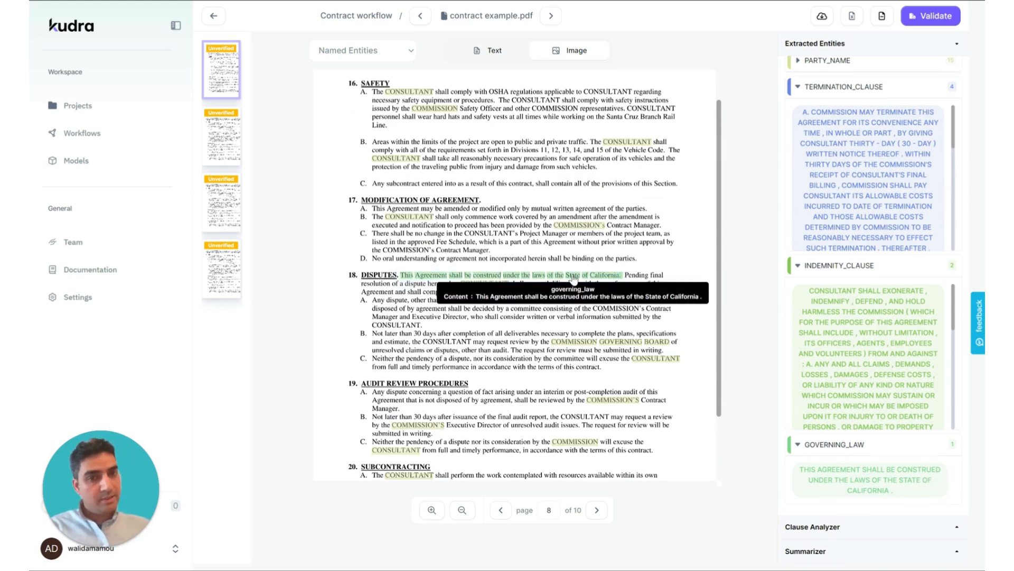
Open the Clause Analyzer results and read through the answers, selecting the answer on the confidentiality requirements
click(958, 530)
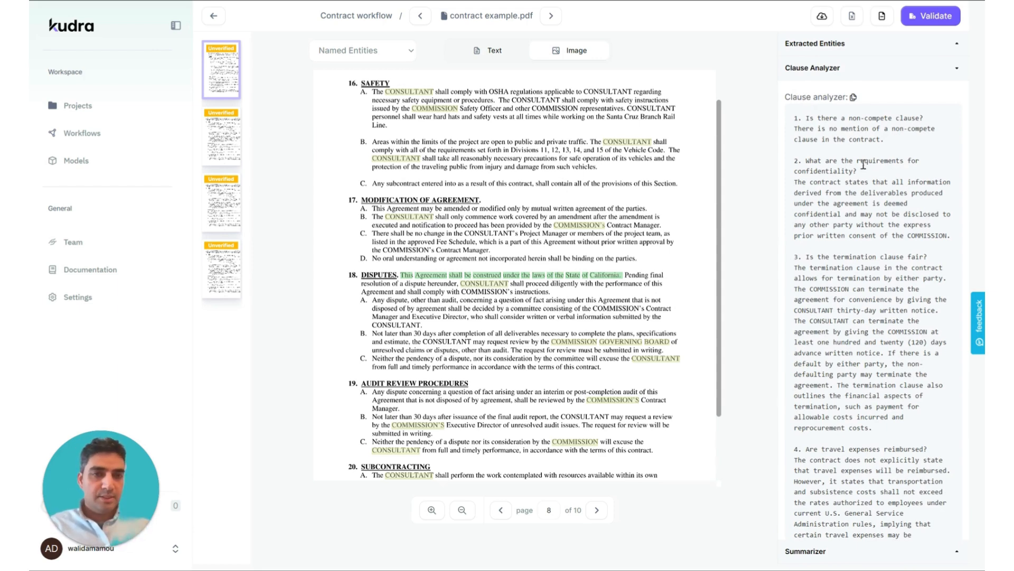
scroll(861, 201, down, 2)
scroll(864, 227, up, 1)
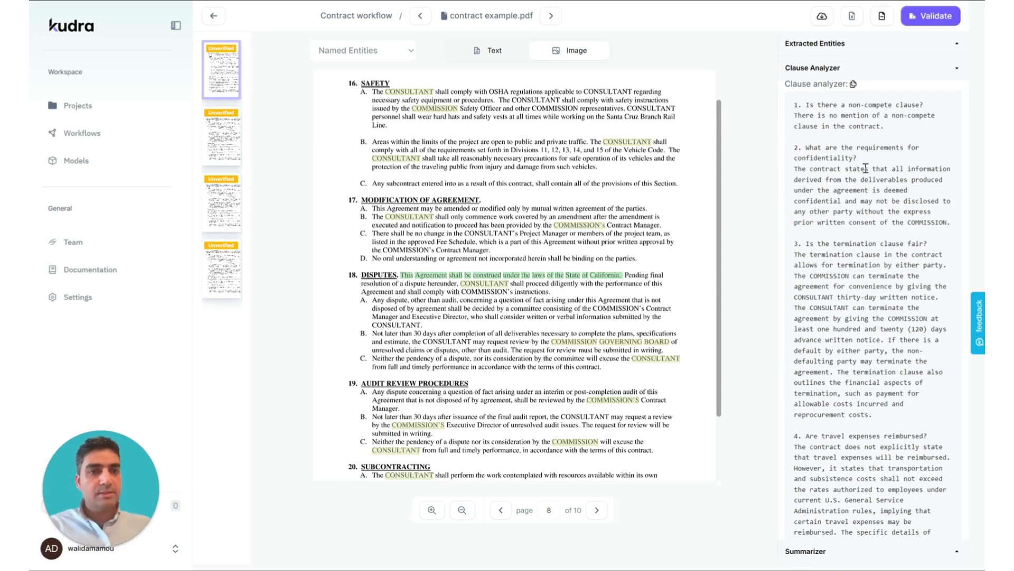
drag(794, 168, 954, 225)
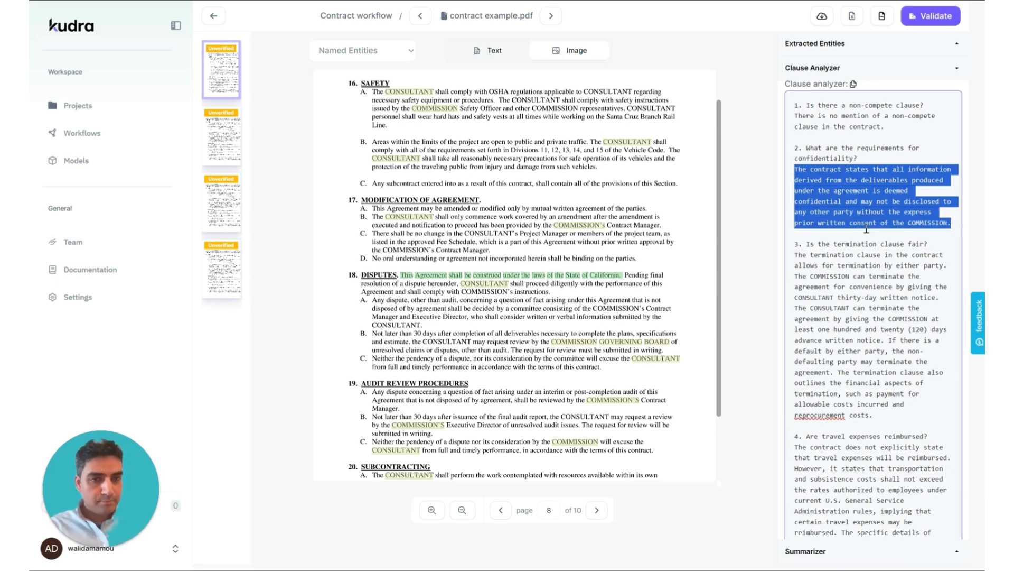
scroll(877, 248, down, 2)
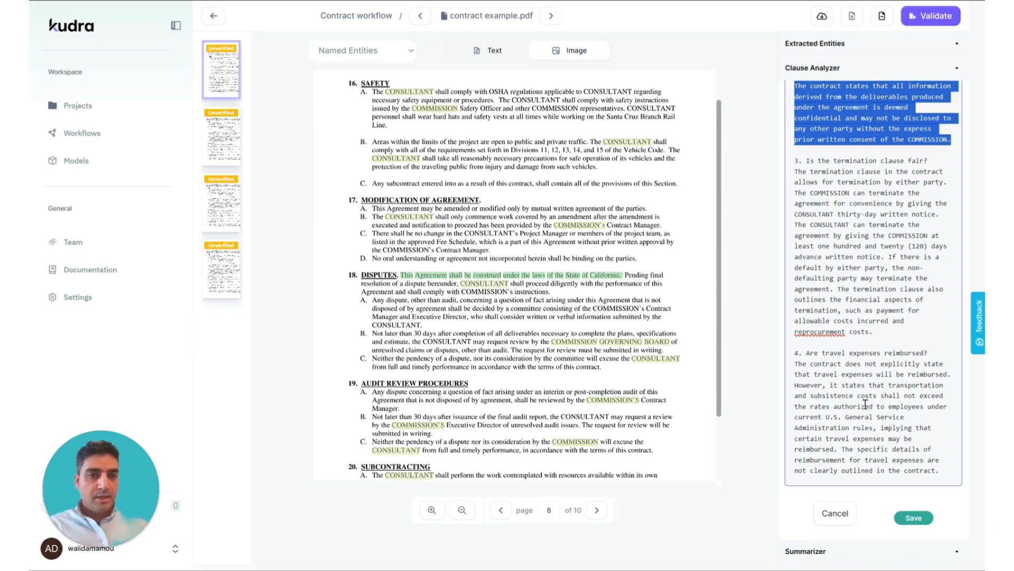
Try adding the word "test" after the termination clause fairness answer in the Clause Analyzer text, and erase it again
click(878, 334)
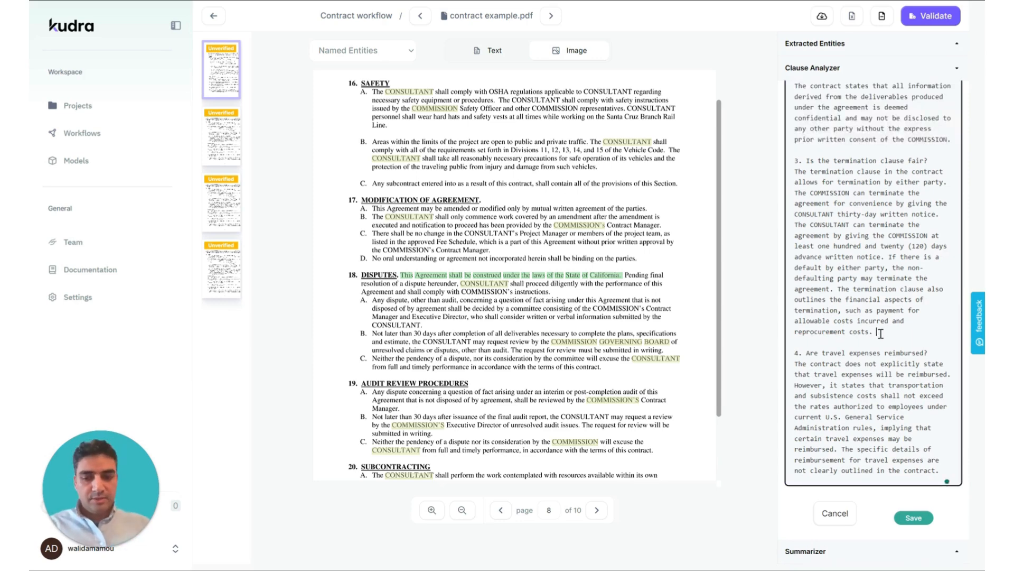
text(test)
key(BackSpace)
key(BackSpace)
key(BackSpace)
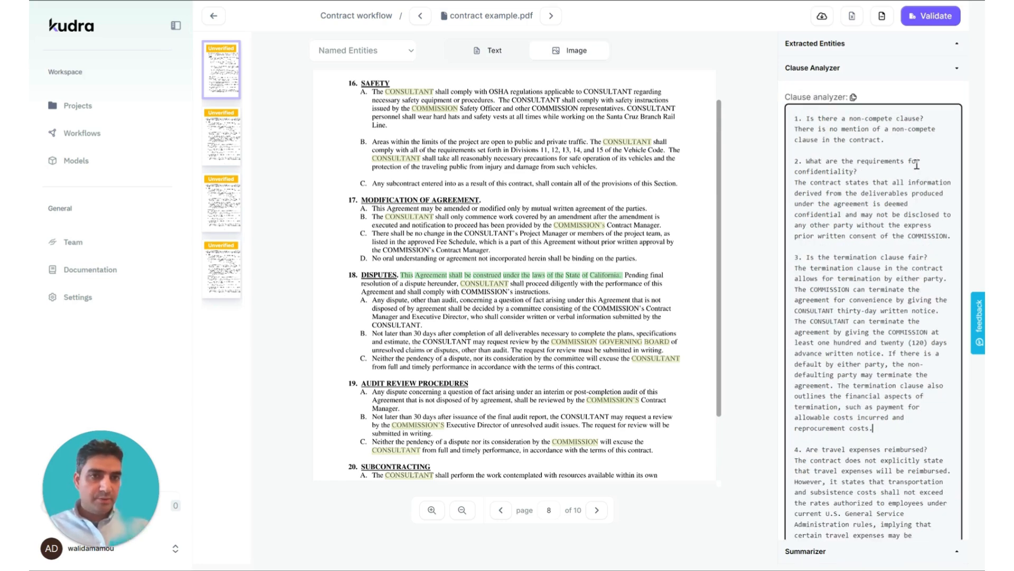
Review the extracted TERMINATION_CLAUSE entity and the Clause Analyzer answers once more, and return to the Extracted Entities list
click(957, 47)
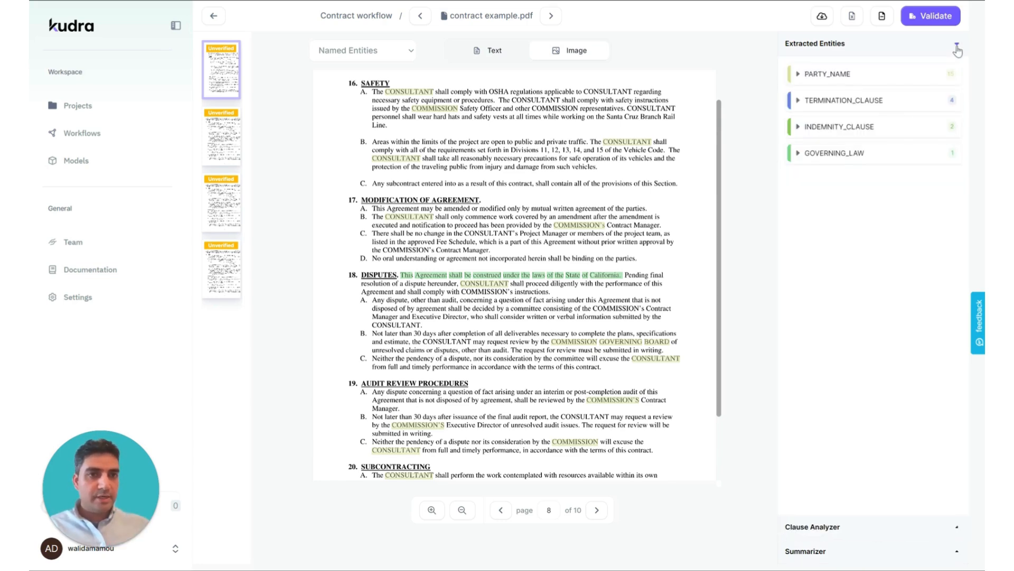
click(817, 102)
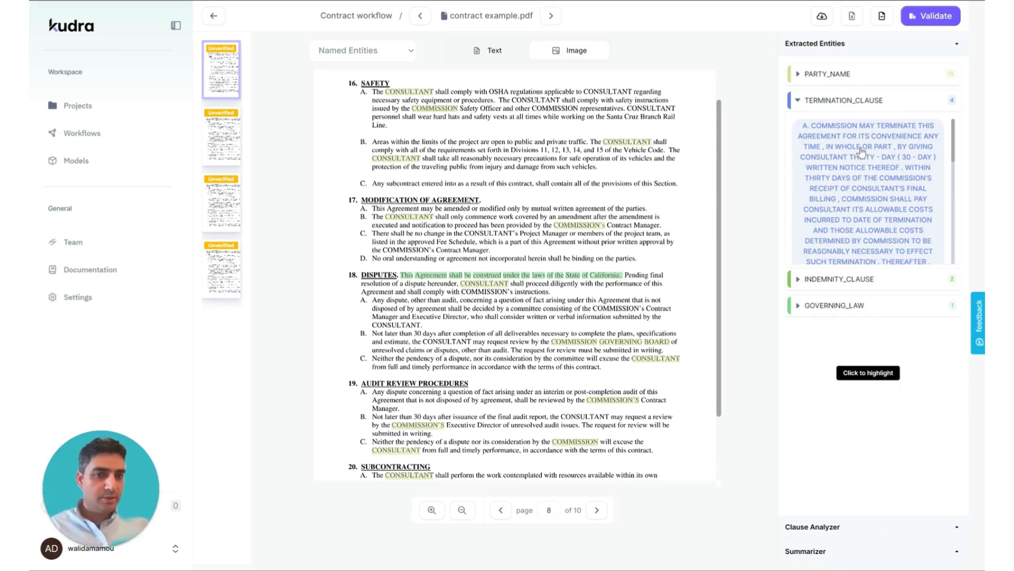
click(956, 529)
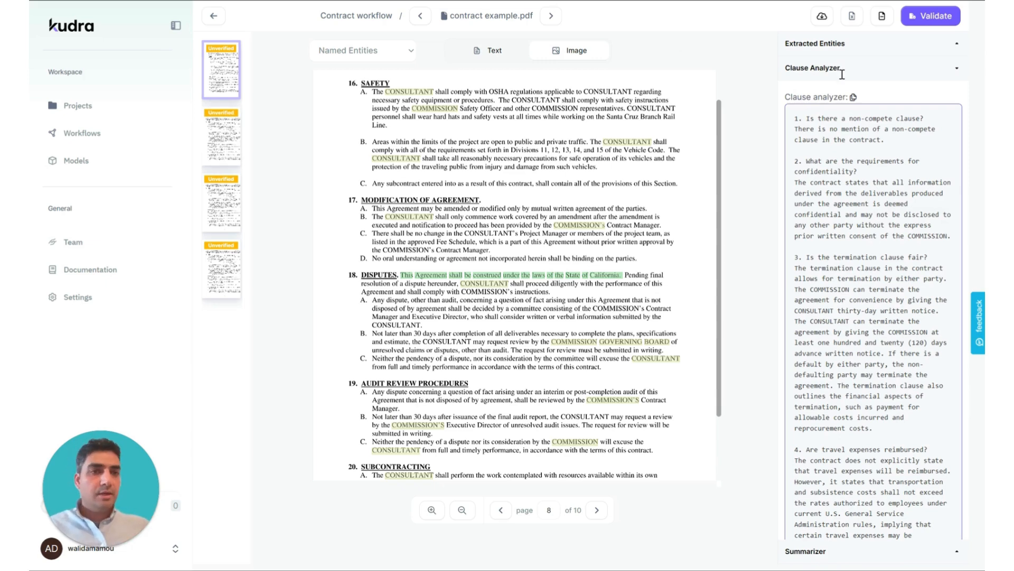
click(957, 46)
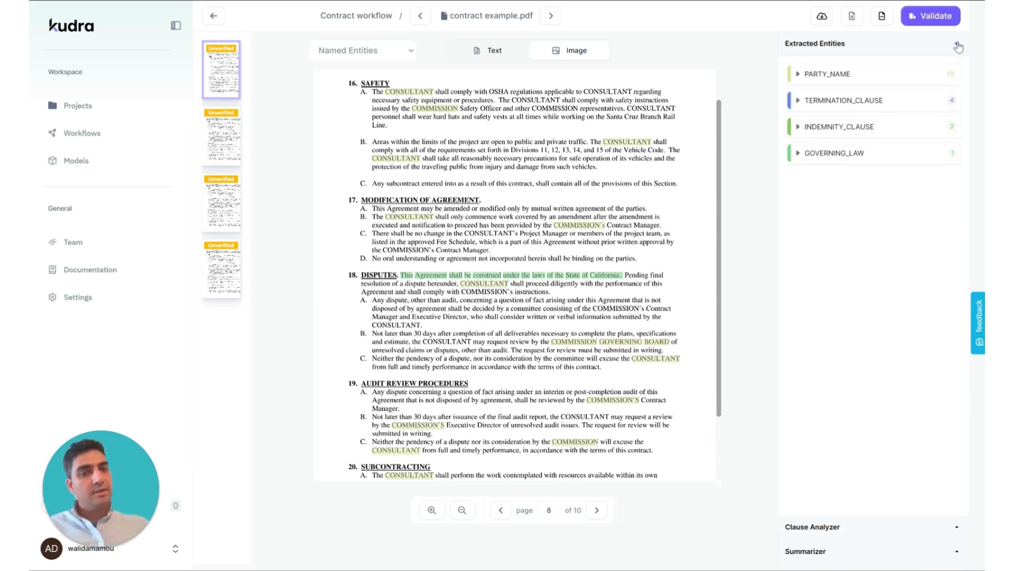